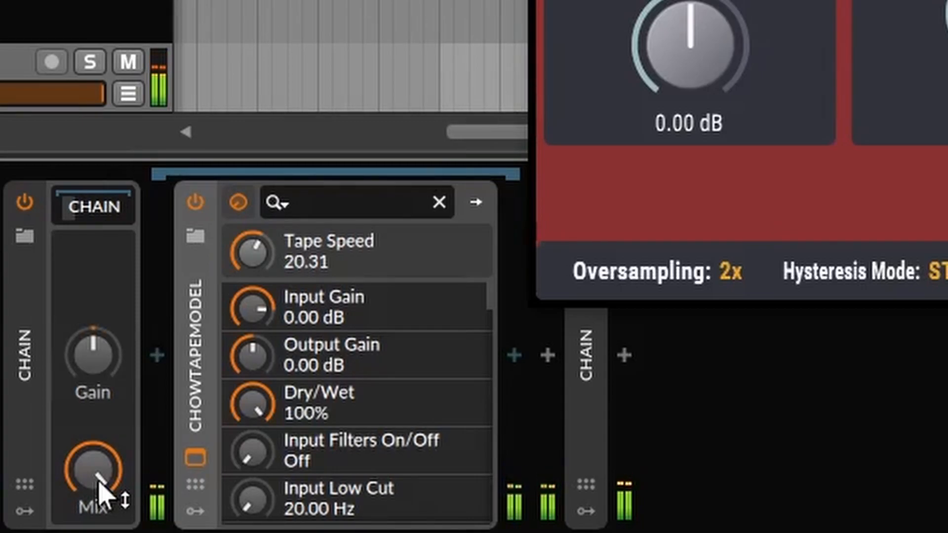
# Compare the dry and tape-processed sound by sweeping the chain's Mix between 0% and 100%
pyautogui.moveTo(98, 481)
pyautogui.mouseDown()
pyautogui.moveTo(98, 528)
pyautogui.moveTo(101, 488)
pyautogui.mouseUp()
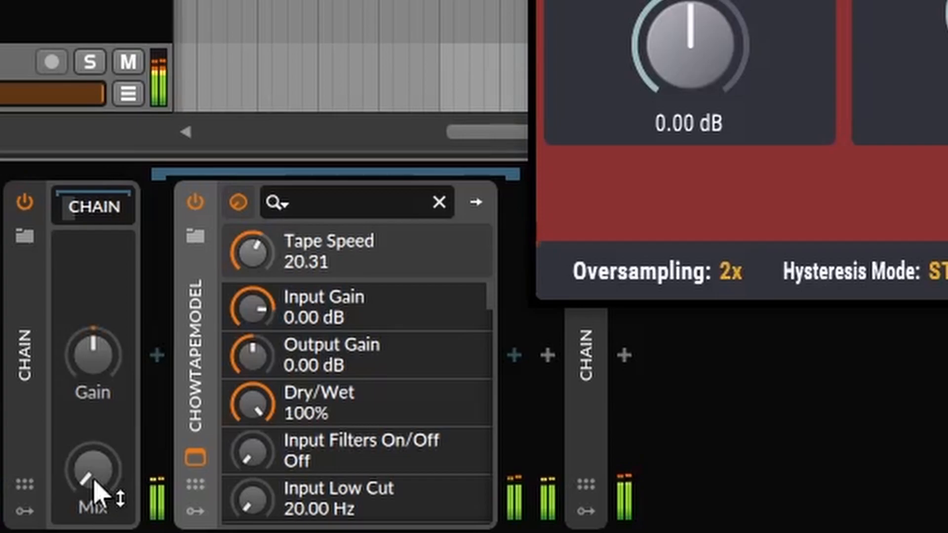
pyautogui.moveTo(94, 487); pyautogui.dragTo(94, 396)
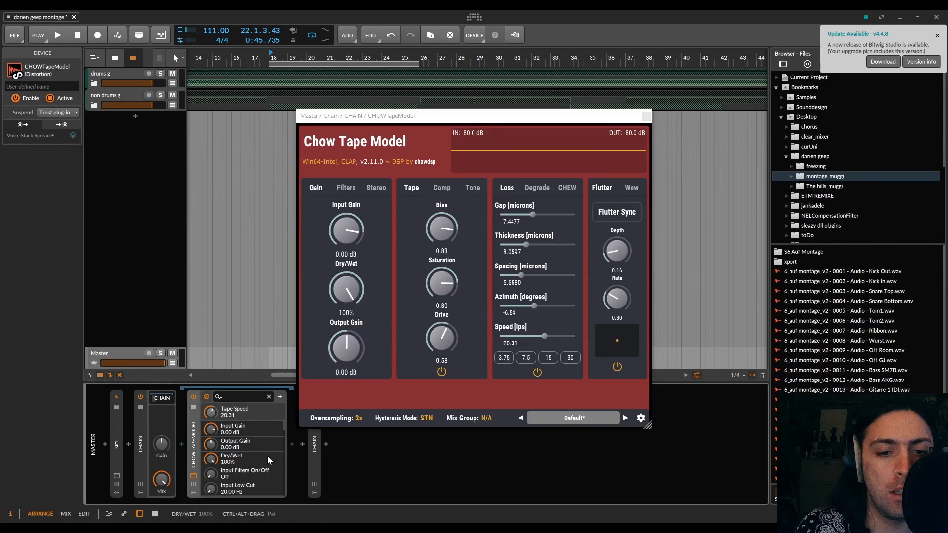
# Insert Pro-Q 2 after CHOWTapeModel inside the chain, close the tape plug-in's window, and move the equaliser window clear of the device chain
pyautogui.click(292, 445)
pyautogui.write('pro-q')
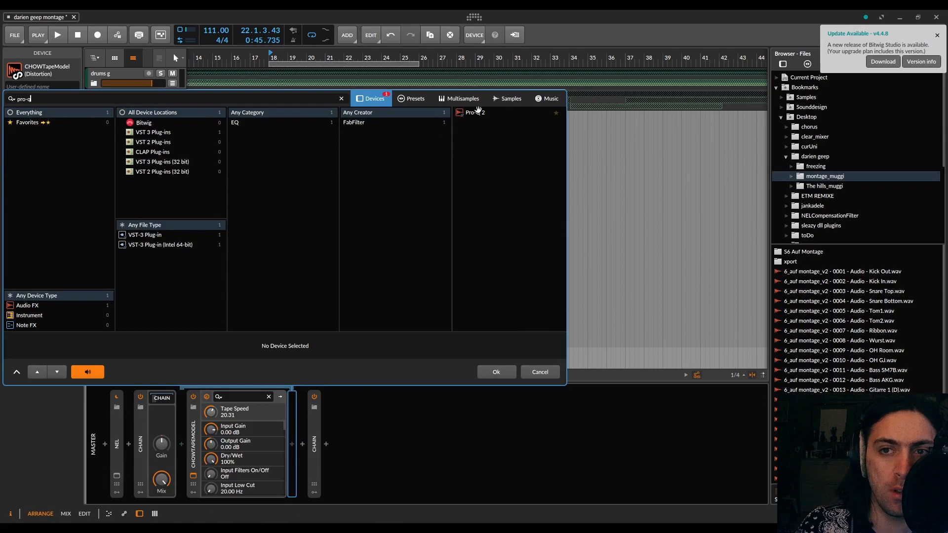
pyautogui.doubleClick(476, 113)
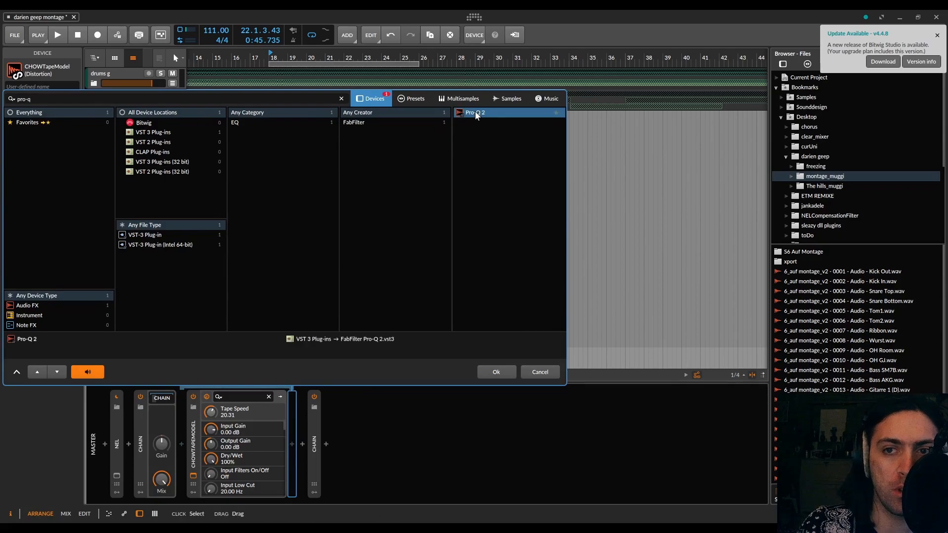
pyautogui.click(646, 117)
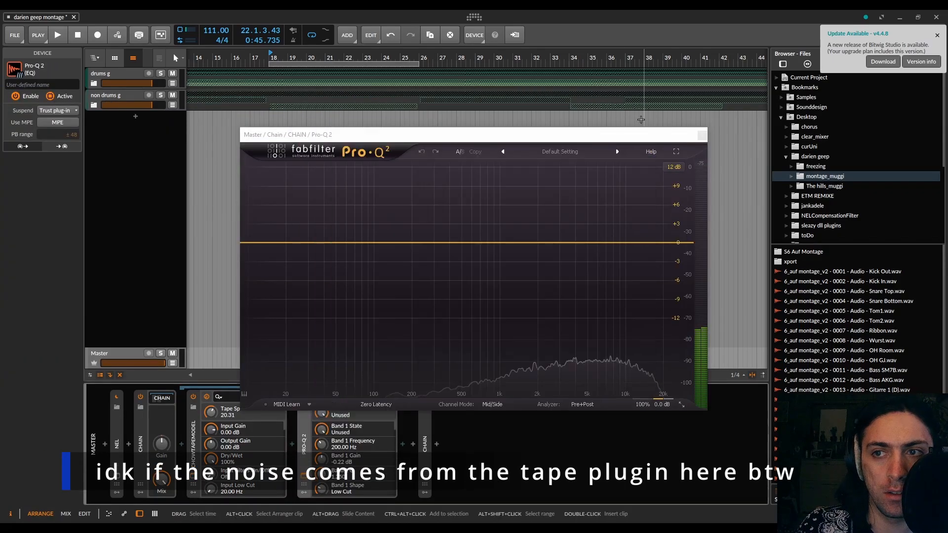
pyautogui.moveTo(402, 139); pyautogui.dragTo(559, 71)
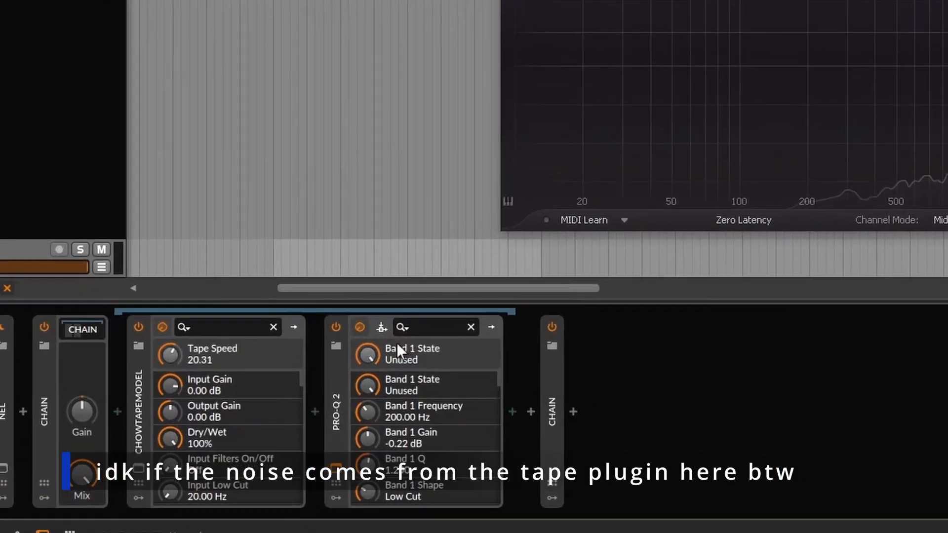
# Set Pro-Q 2's sidechain input to the NEL Out device signal on the Master track
pyautogui.click(382, 327)
pyautogui.click(385, 365)
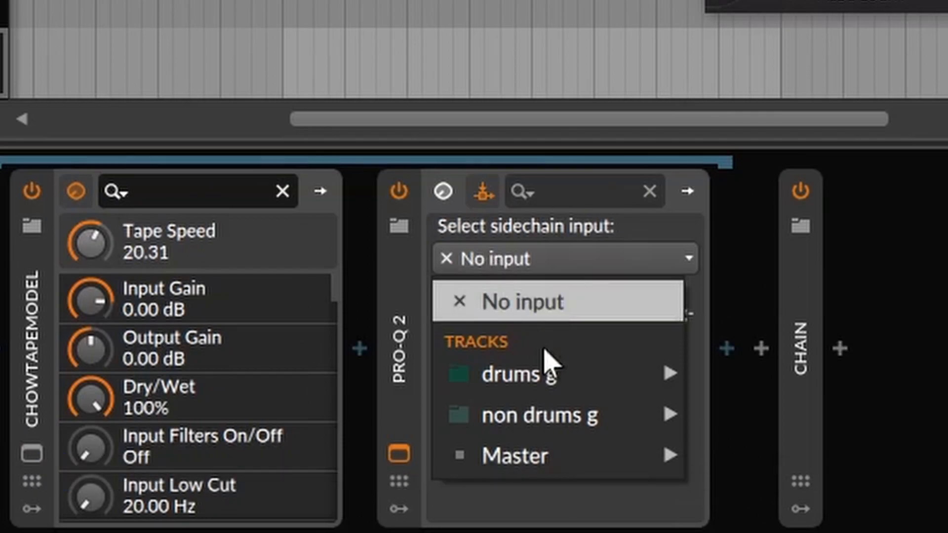
pyautogui.moveTo(564, 414)
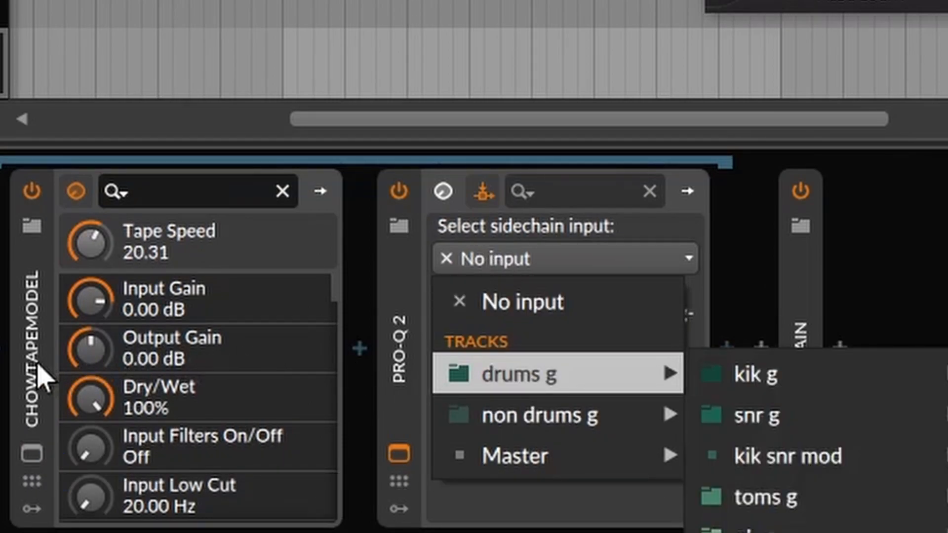
pyautogui.moveTo(593, 455)
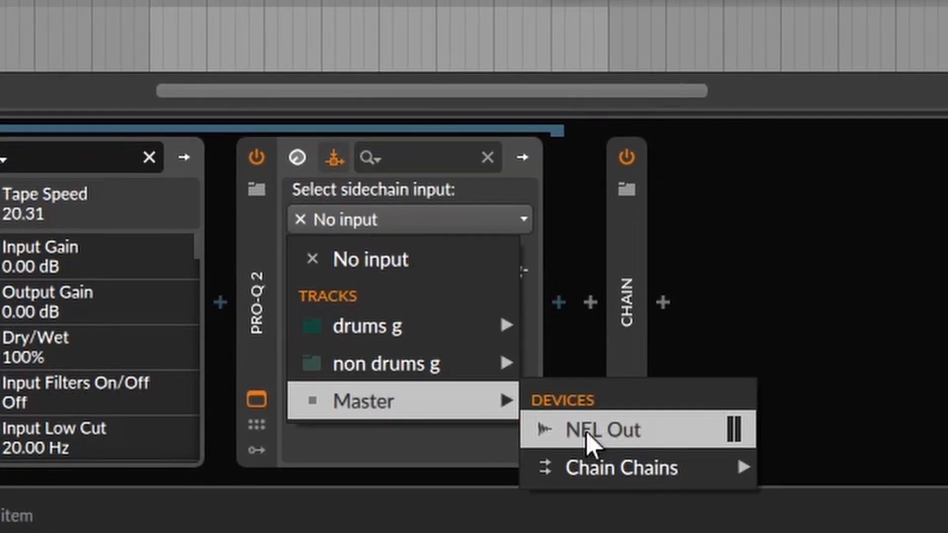
pyautogui.click(613, 444)
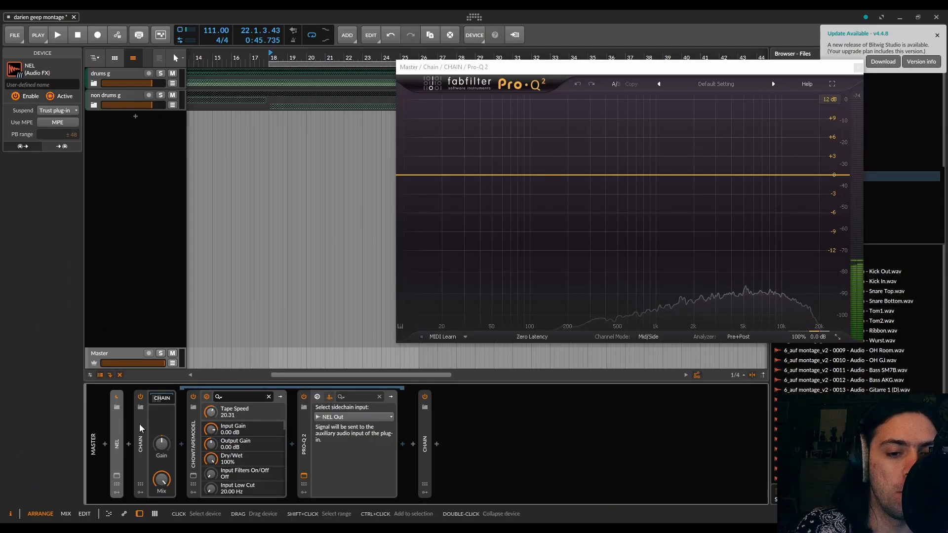
# Start EQ Match in Pro-Q 2 with Side Chain as the reference and play the project for analysis
pyautogui.click(738, 336)
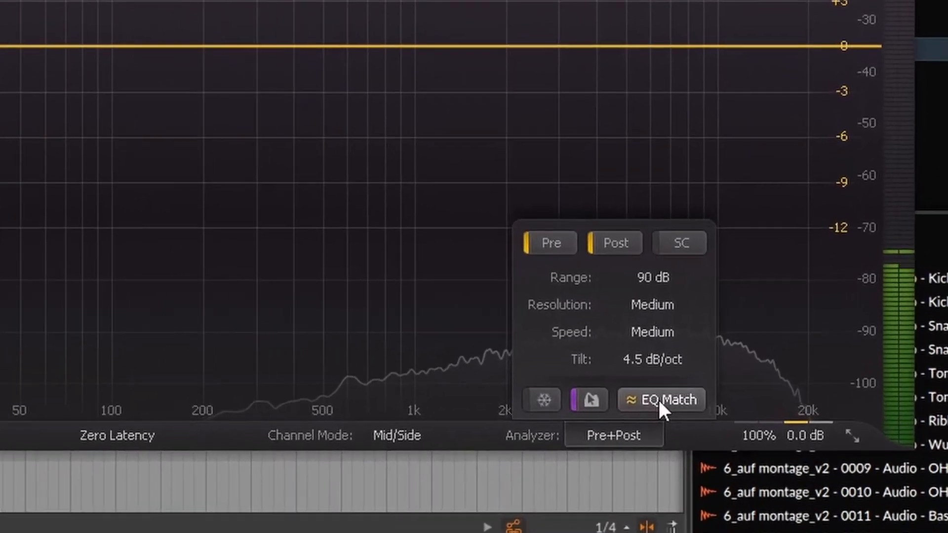
pyautogui.click(722, 346)
pyautogui.click(523, 430)
pyautogui.click(546, 497)
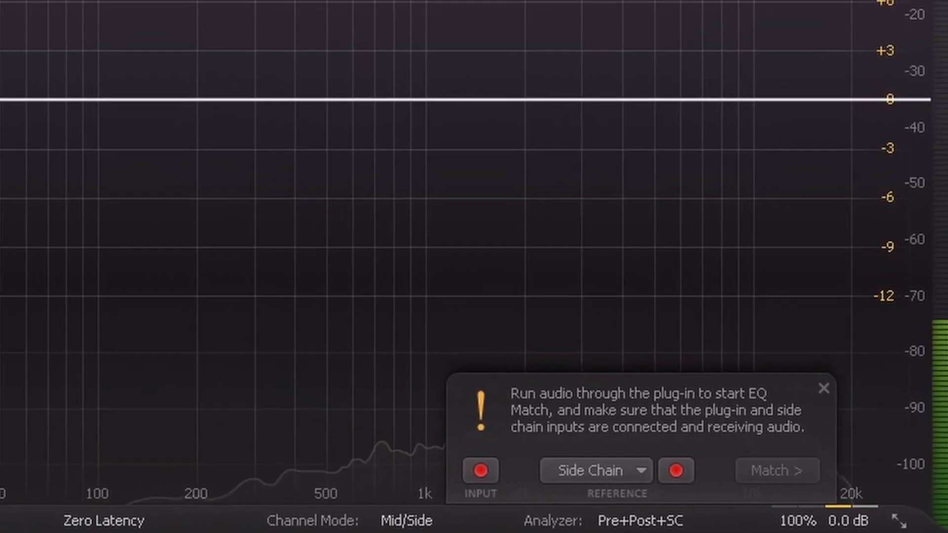
pyautogui.press('space')
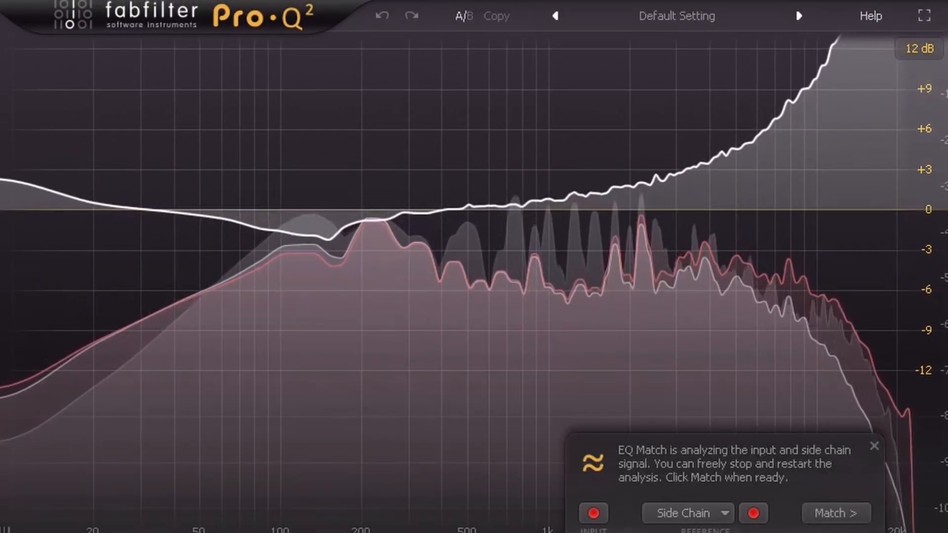
# Set the Pro-Q 2 display range to 30 dB and finish the EQ match using 24 bands
pyautogui.click(918, 48)
pyautogui.click(933, 143)
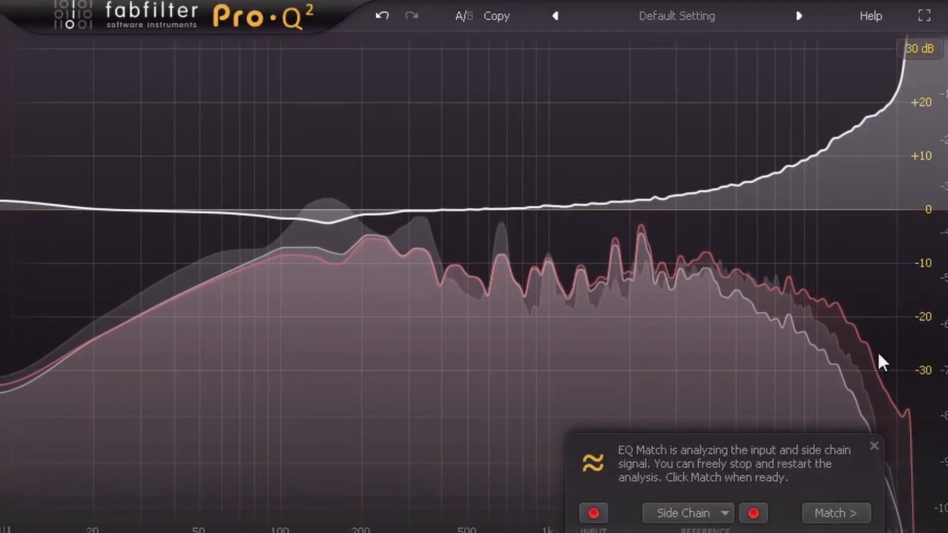
pyautogui.click(836, 513)
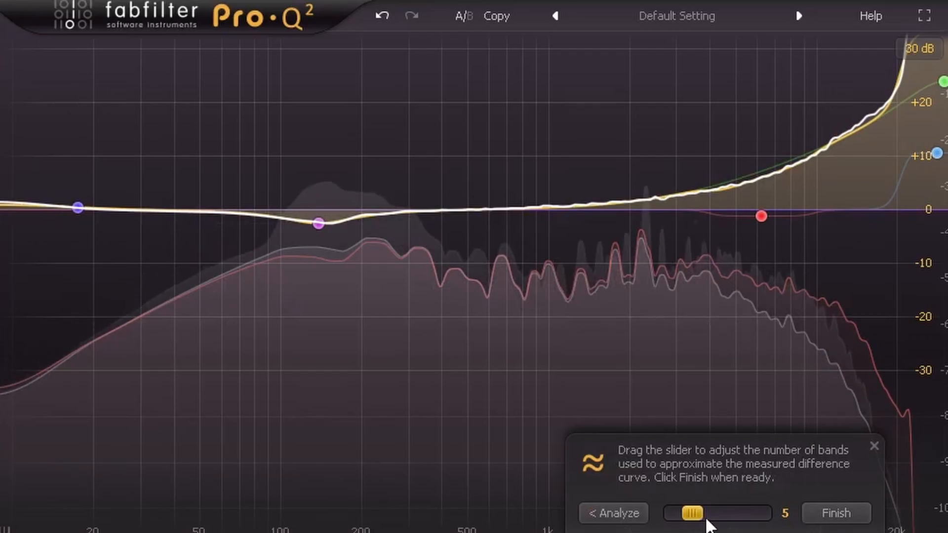
pyautogui.moveTo(697, 514); pyautogui.dragTo(923, 521)
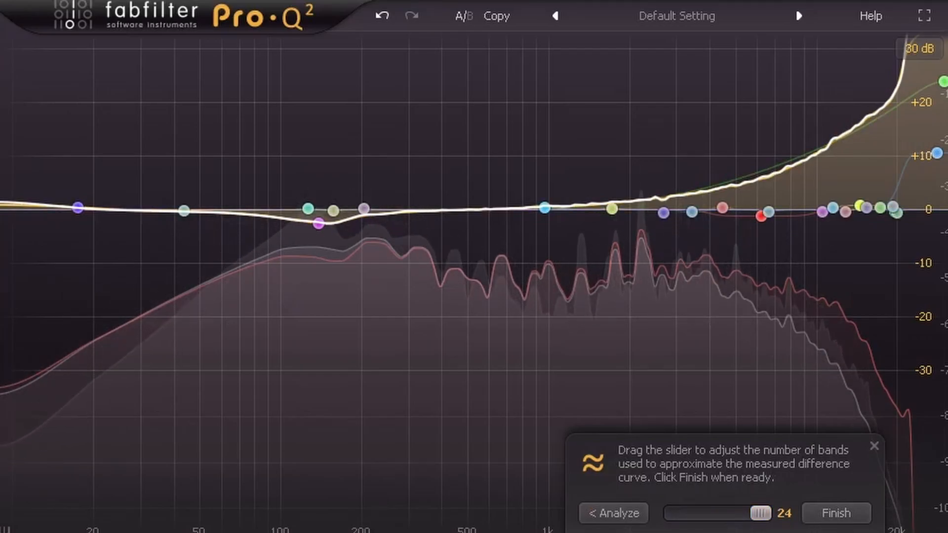
pyautogui.click(836, 513)
pyautogui.moveTo(646, 0); pyautogui.dragTo(394, 42)
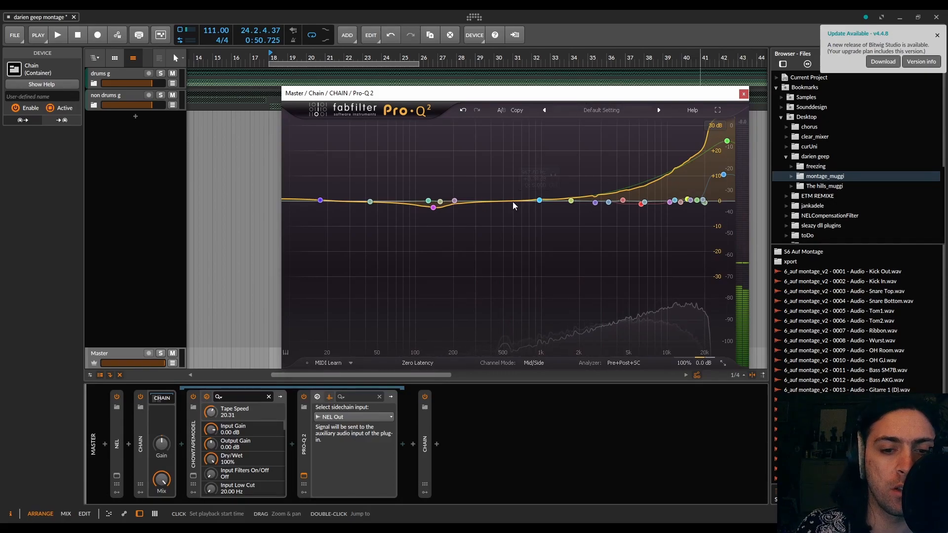
# Compare the EQ-matched tape chain with the dry signal by switching the chain's Mix between 0% and 100%
pyautogui.moveTo(445, 225)
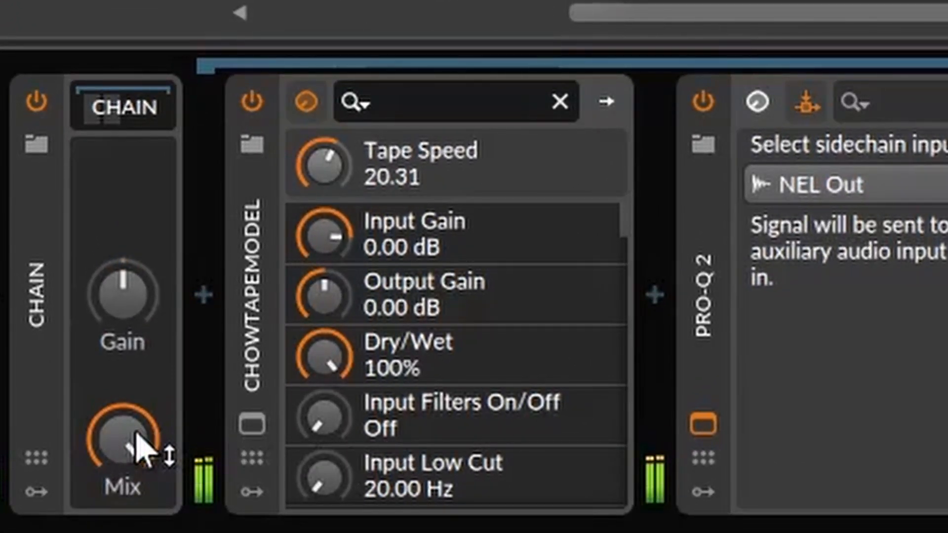
pyautogui.moveTo(139, 447); pyautogui.dragTo(138, 494)
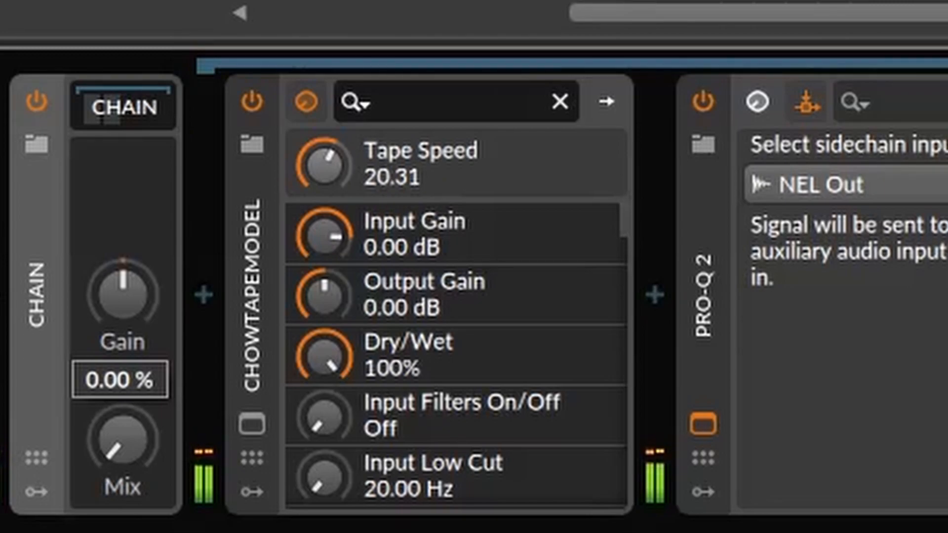
pyautogui.moveTo(123, 439); pyautogui.dragTo(123, 365)
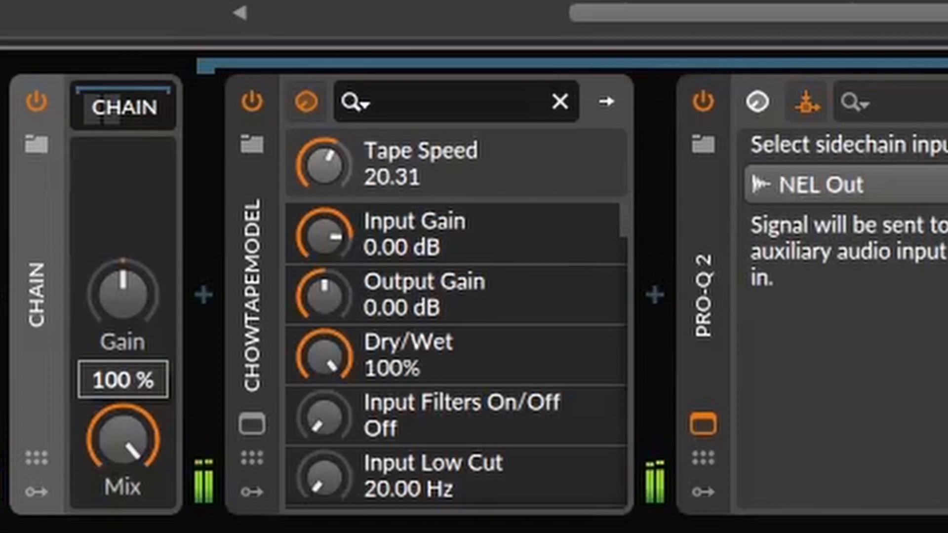
pyautogui.moveTo(124, 439); pyautogui.dragTo(123, 513)
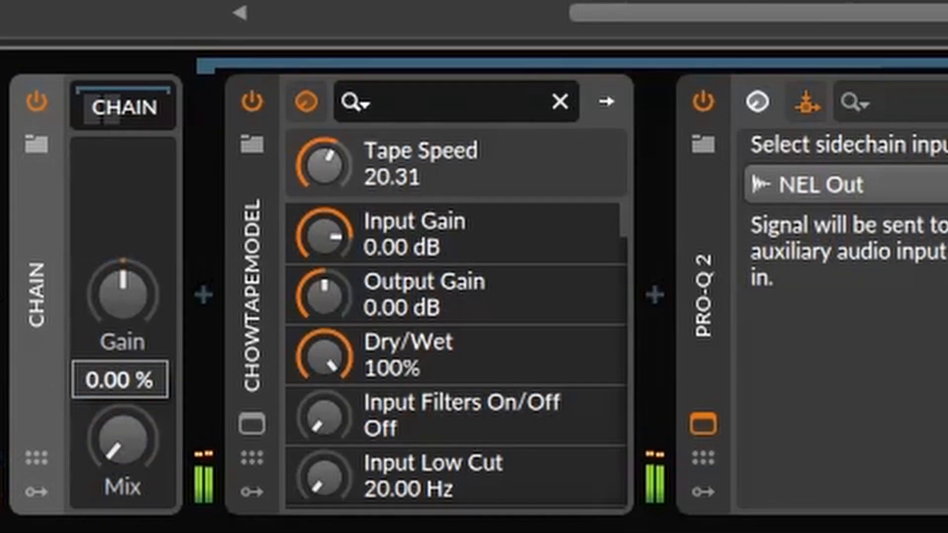
pyautogui.moveTo(123, 439); pyautogui.dragTo(124, 365)
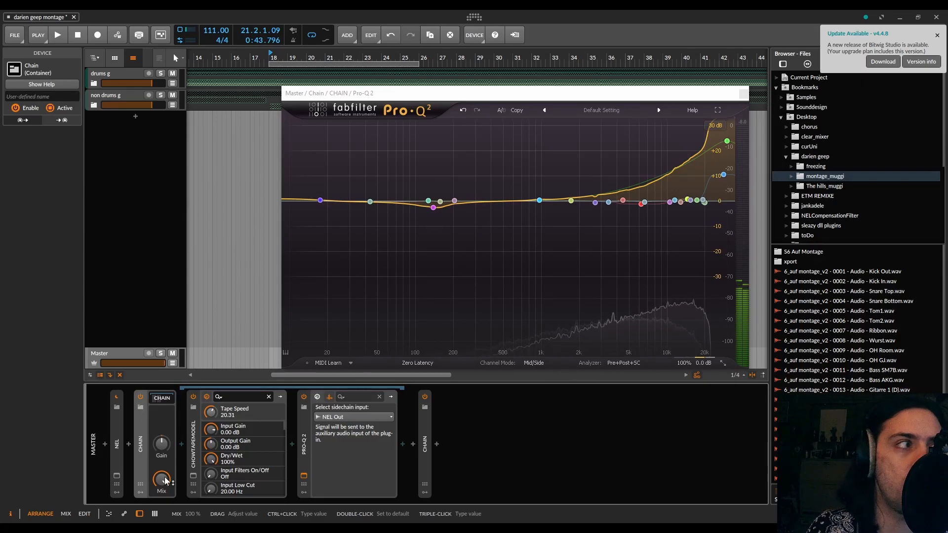
# Delete CHOWTapeModel and Pro-Q 2 from the first chain on the Master track
pyautogui.click(227, 455)
pyautogui.press('Delete')
pyautogui.press('Delete')
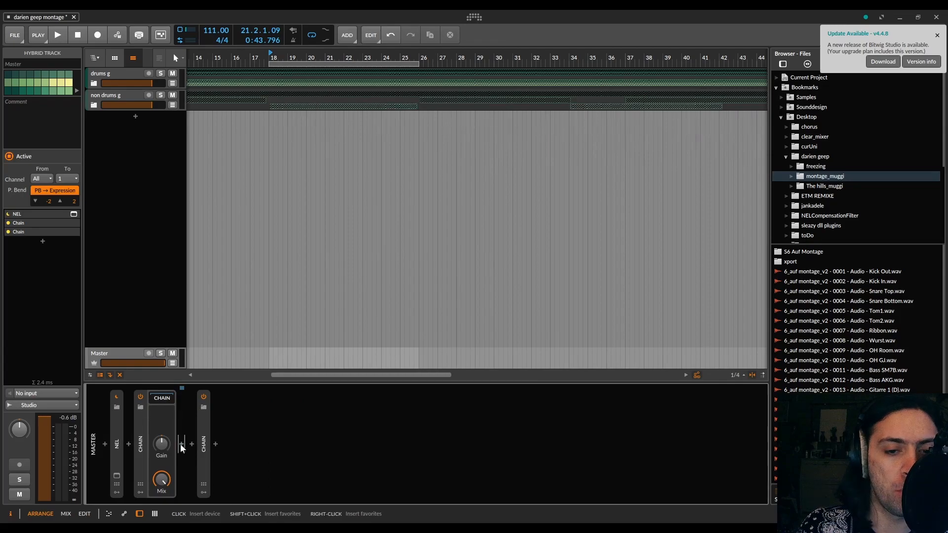
# Insert the Wavesfactory Cassette plug-in into the emptied chain
pyautogui.click(181, 444)
pyautogui.write('casse')
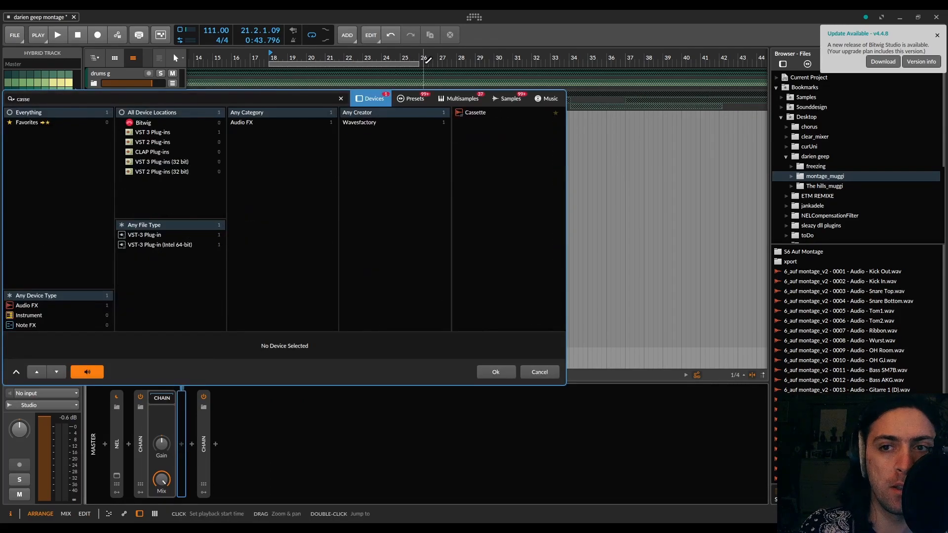
pyautogui.doubleClick(472, 113)
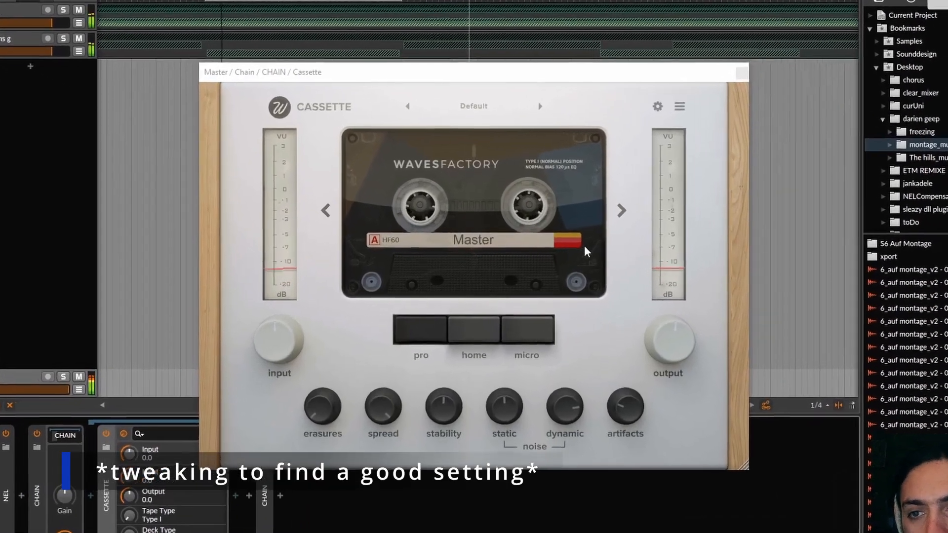
# Set Cassette to the Type III tape, adjust erasures to 3.8, lower spread and stability, and turn static and dynamic noise fully down
pyautogui.click(620, 212)
pyautogui.click(619, 208)
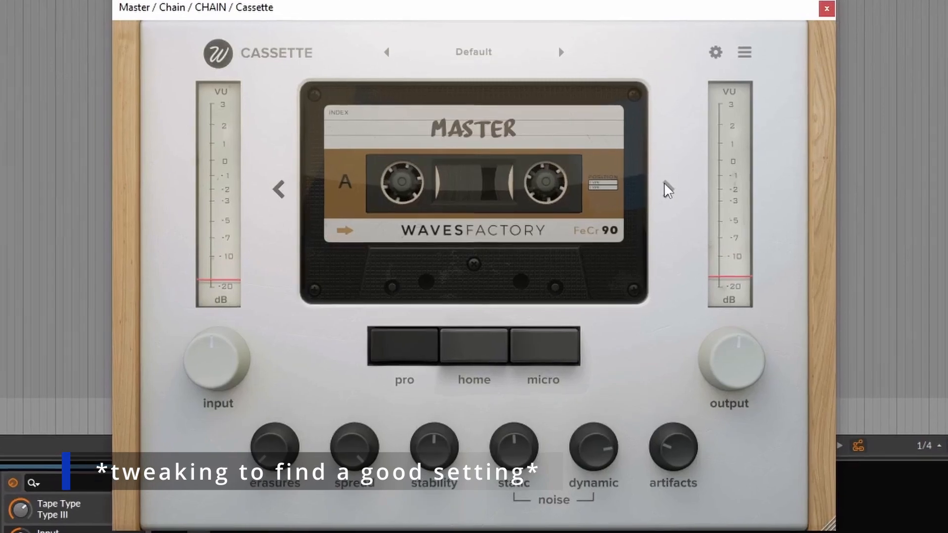
pyautogui.moveTo(269, 454)
pyautogui.mouseDown()
pyautogui.moveTo(273, 392)
pyautogui.moveTo(257, 437)
pyautogui.mouseUp()
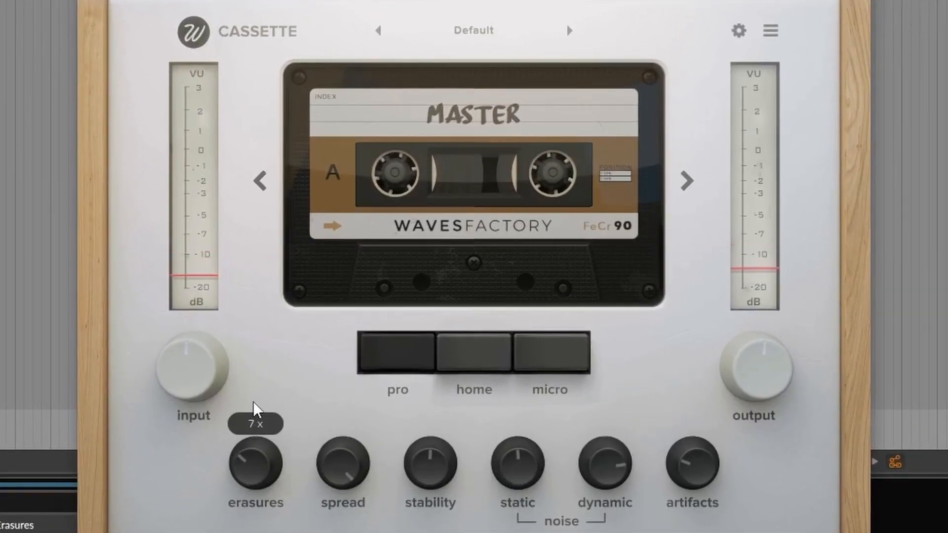
pyautogui.moveTo(338, 459); pyautogui.dragTo(341, 489)
pyautogui.moveTo(438, 478)
pyautogui.mouseDown()
pyautogui.moveTo(444, 415)
pyautogui.moveTo(447, 532)
pyautogui.mouseUp()
pyautogui.moveTo(523, 477); pyautogui.dragTo(525, 532)
pyautogui.moveTo(611, 482); pyautogui.dragTo(613, 532)
# Raise the Cassette input gain to 12.3 dB and lower the artifacts amount
pyautogui.moveTo(157, 346); pyautogui.dragTo(222, 450)
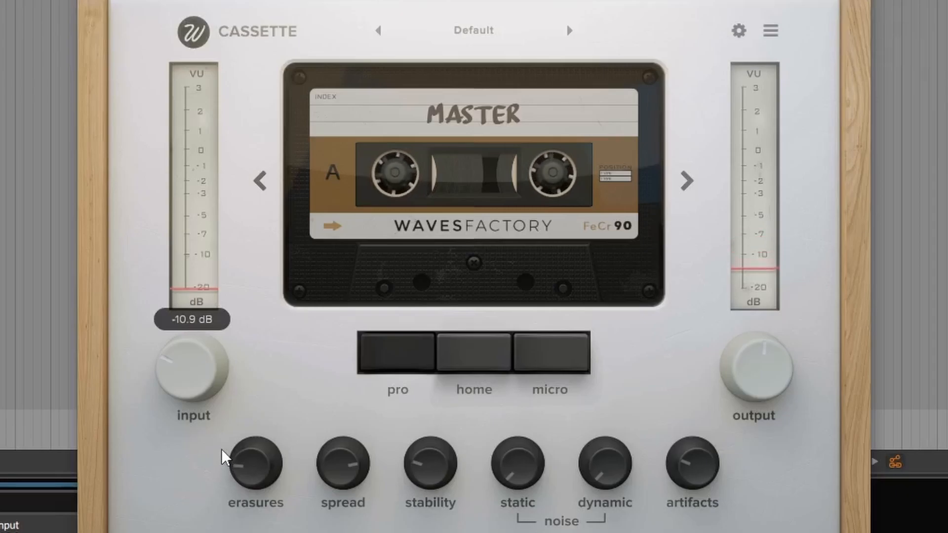
pyautogui.moveTo(225, 466); pyautogui.dragTo(213, 334)
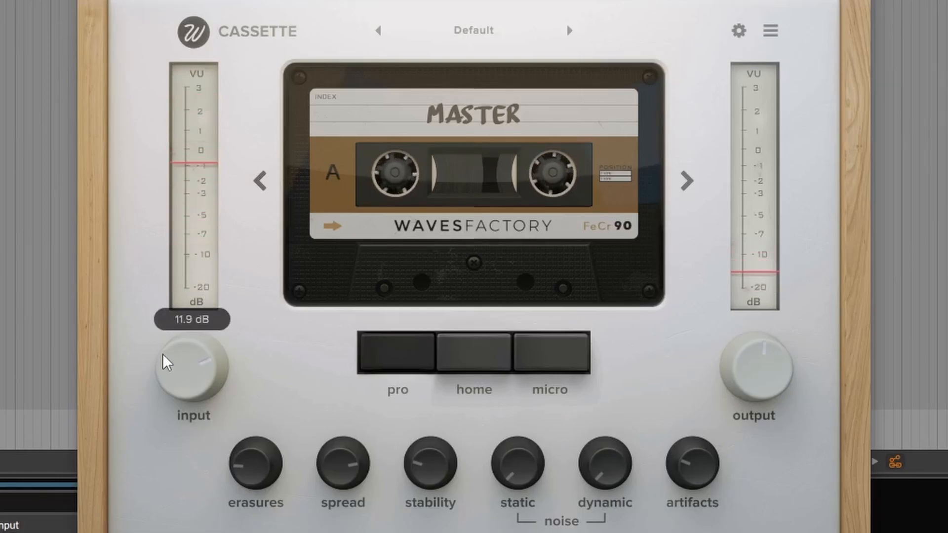
pyautogui.moveTo(731, 469); pyautogui.dragTo(710, 532)
pyautogui.moveTo(209, 377); pyautogui.dragTo(208, 376)
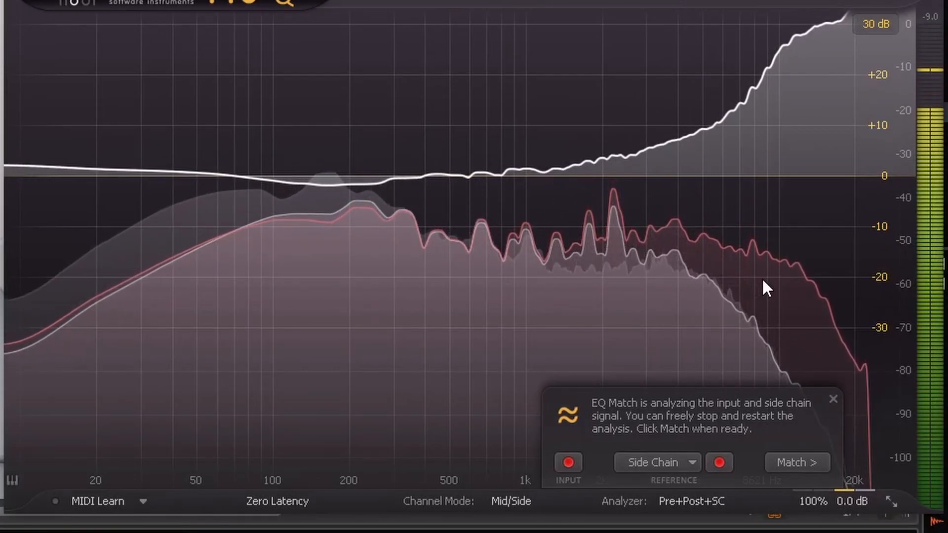
# Match Pro-Q 2 to the sidechain reference after Cassette with 24 bands and finish the EQ match
pyautogui.click(789, 463)
pyautogui.moveTo(665, 464); pyautogui.dragTo(907, 456)
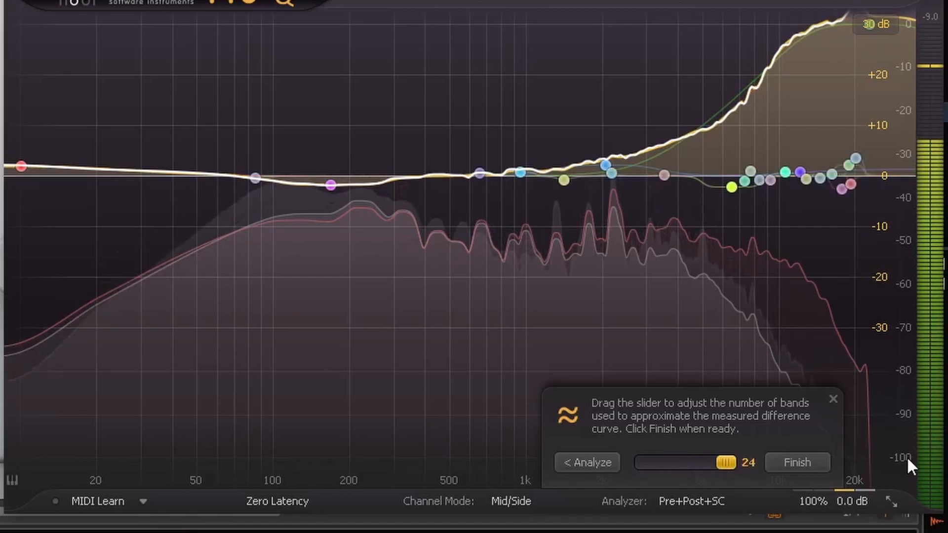
pyautogui.click(795, 467)
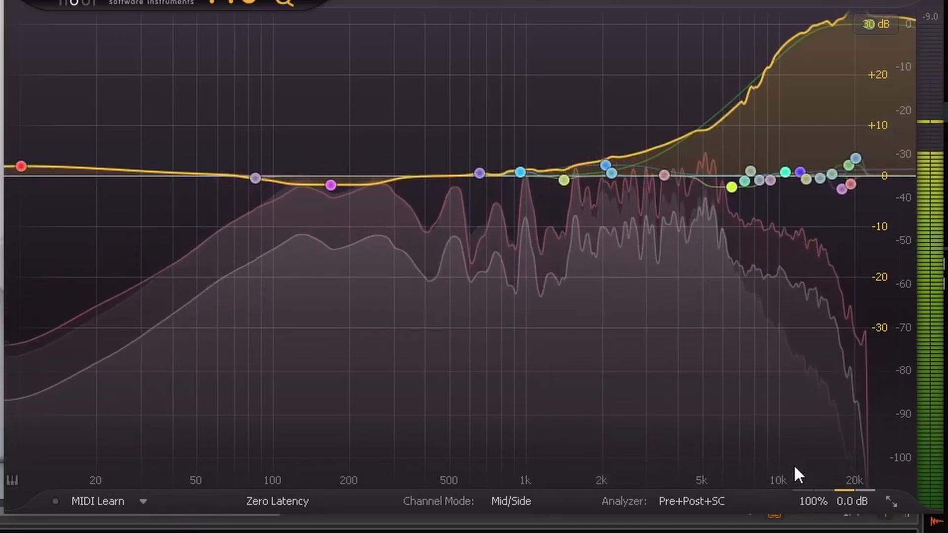
pyautogui.moveTo(846, 504)
pyautogui.click(846, 481)
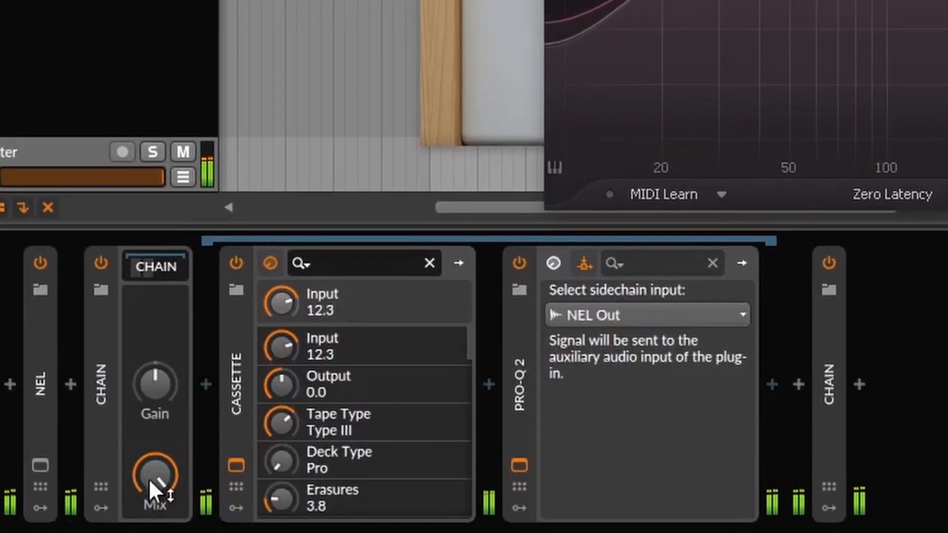
# Compare the EQ-matched Cassette chain with the dry signal by switching Mix between 0% and 100%, and stop playback
pyautogui.moveTo(151, 481); pyautogui.dragTo(151, 481)
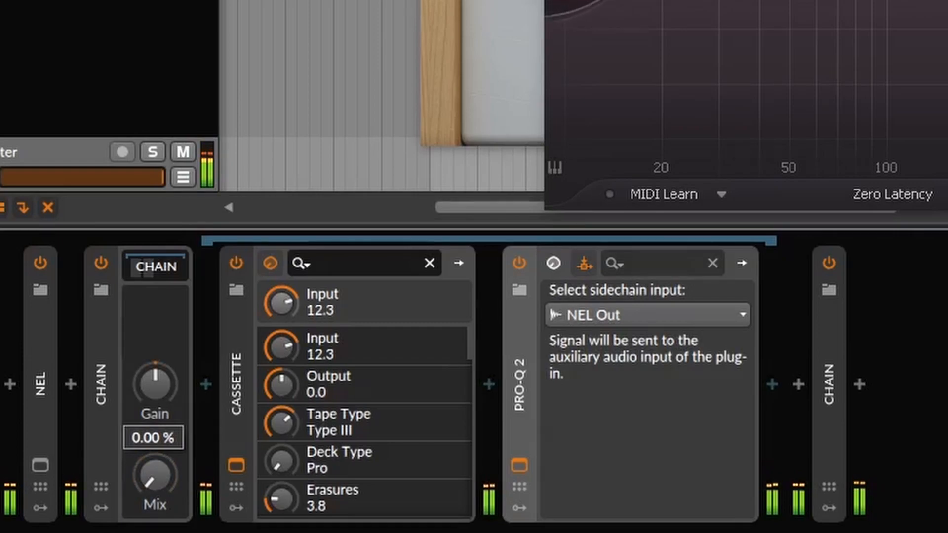
pyautogui.moveTo(155, 475); pyautogui.dragTo(155, 426)
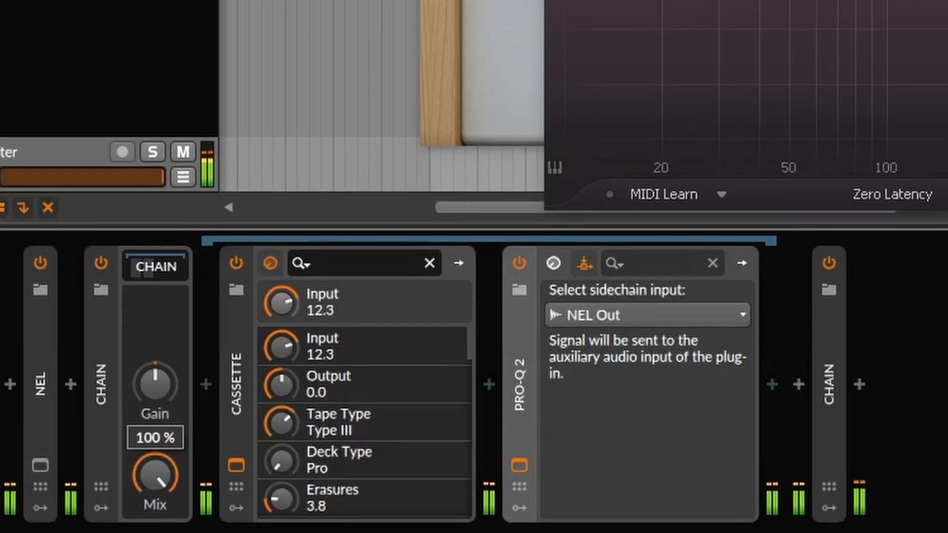
pyautogui.moveTo(155, 426)
pyautogui.mouseDown()
pyautogui.moveTo(155, 475)
pyautogui.moveTo(155, 425)
pyautogui.mouseUp()
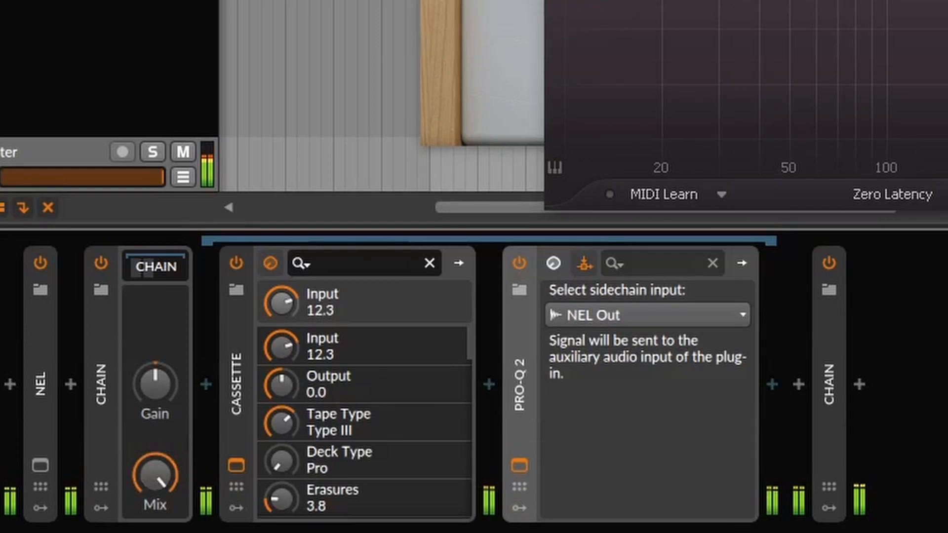
pyautogui.click(376, 58)
pyautogui.press('space')
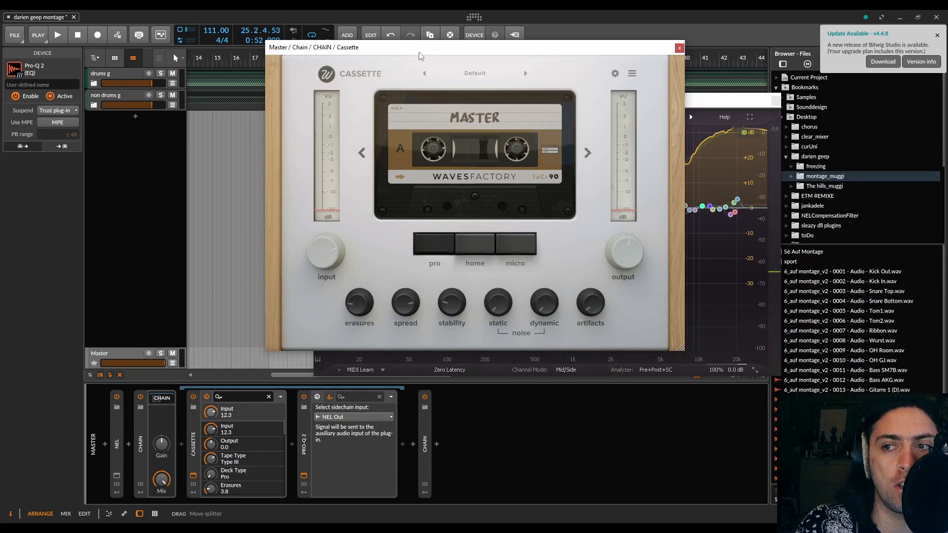
# Move the Cassette window clear of Pro-Q 2 and select all of the equaliser's matched bands
pyautogui.moveTo(420, 55); pyautogui.dragTo(168, 54)
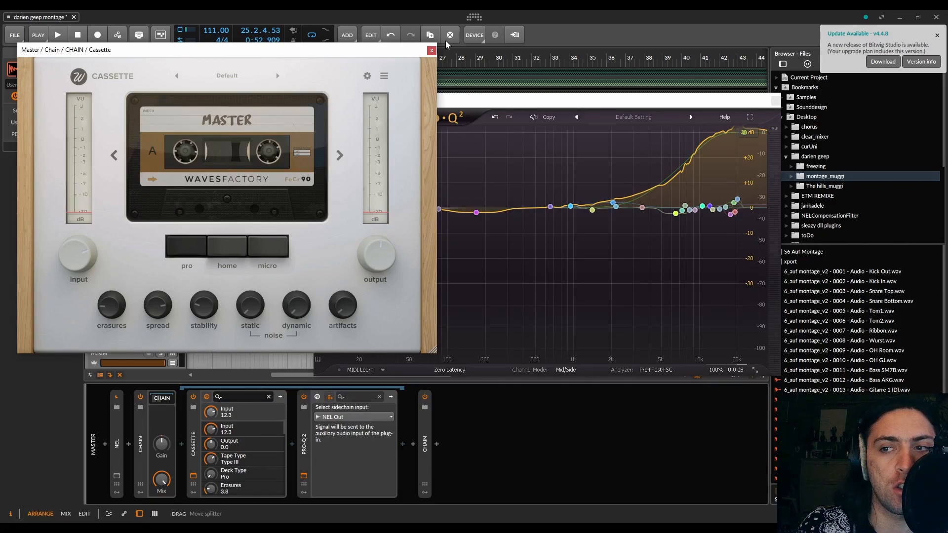
pyautogui.click(710, 255)
pyautogui.moveTo(365, 301); pyautogui.dragTo(833, 114)
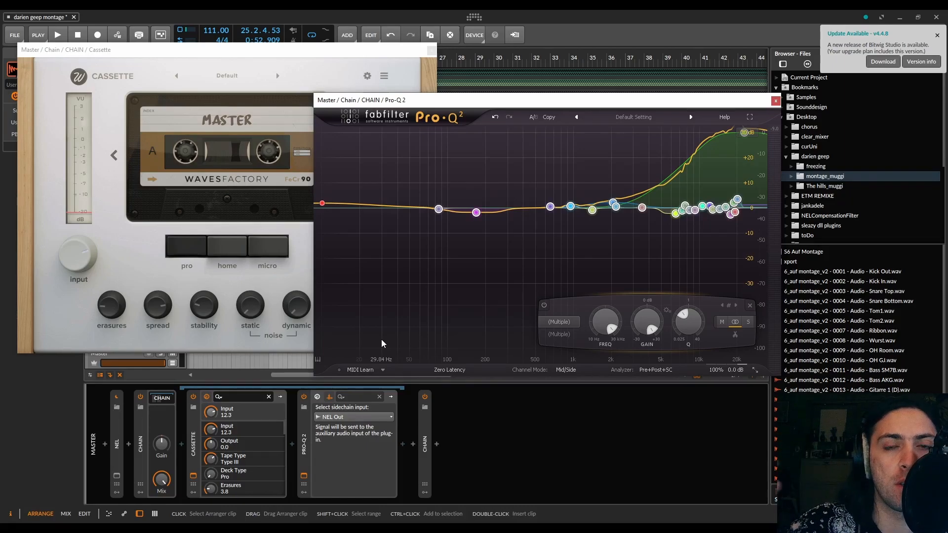
pyautogui.click(175, 457)
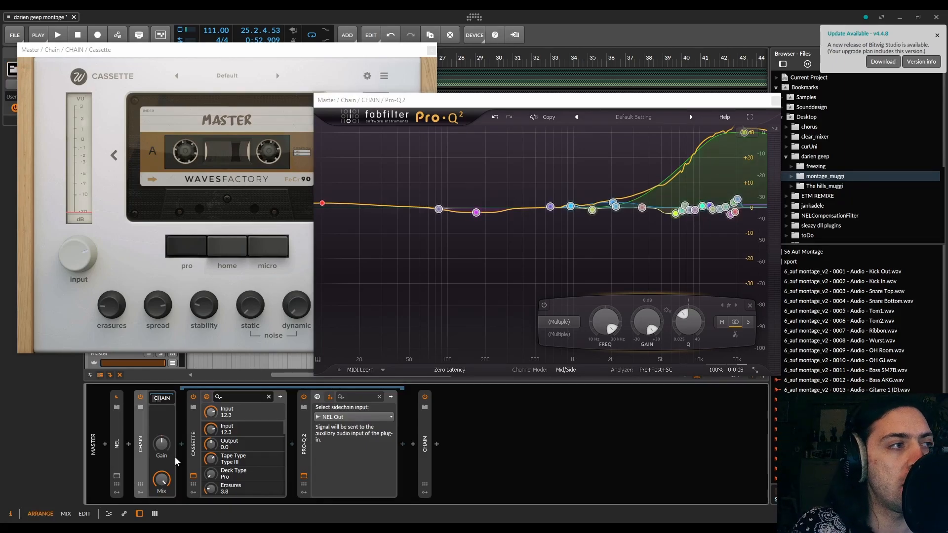